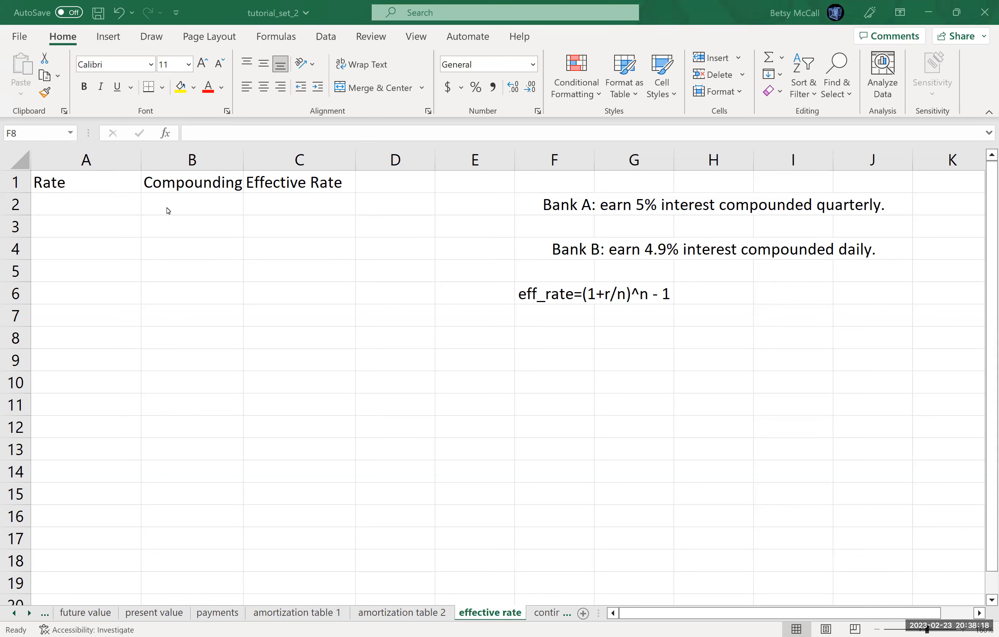
# - Enter Bank A's nominal rate 5% and compounding periods 4 in row 2
pyautogui.click(107, 205)
pyautogui.write('5%')
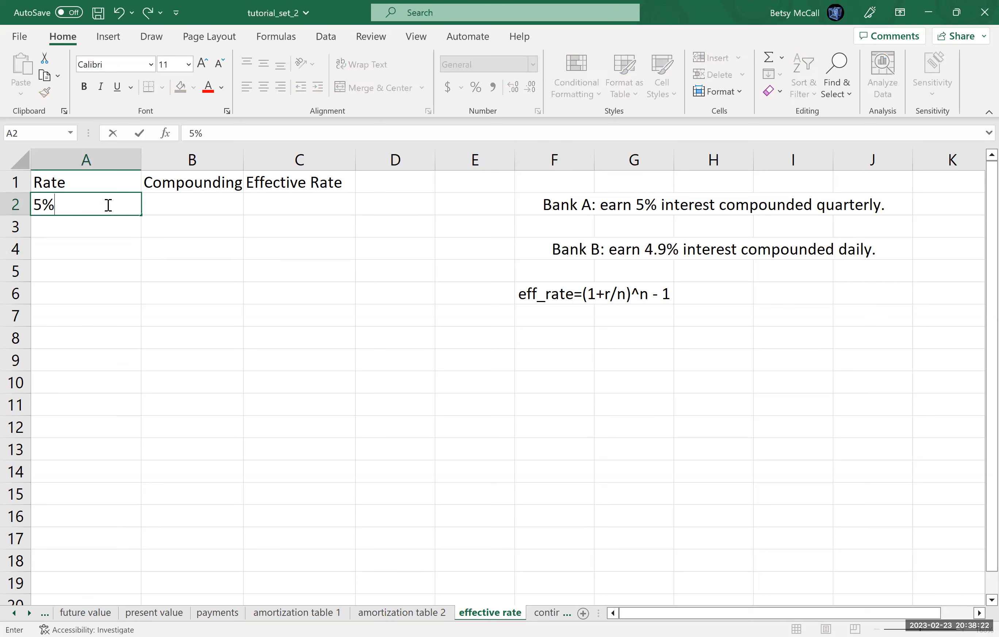
pyautogui.press('Tab')
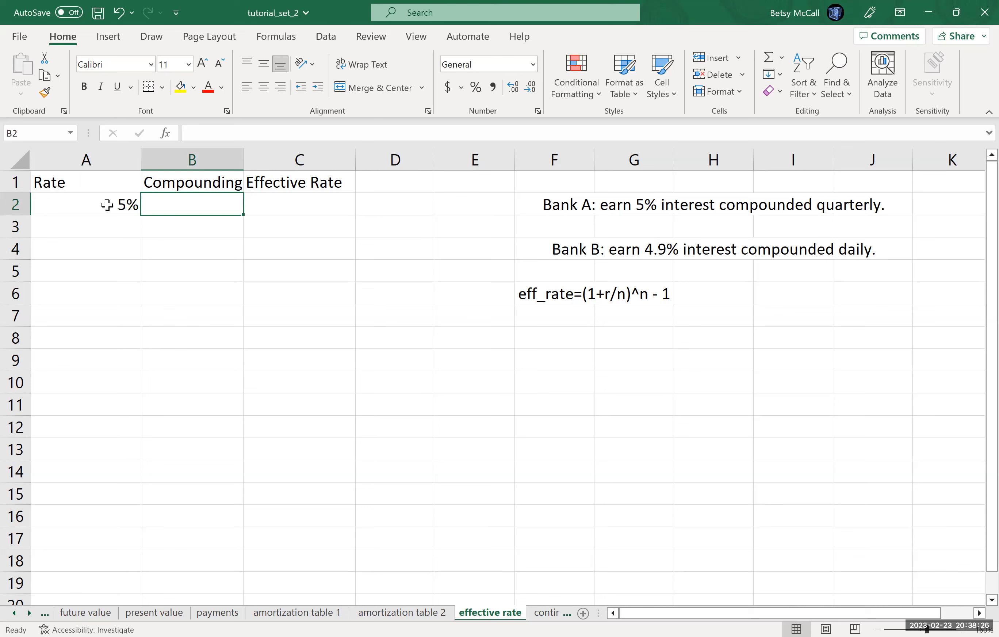
pyautogui.write('4')
pyautogui.press('Tab')
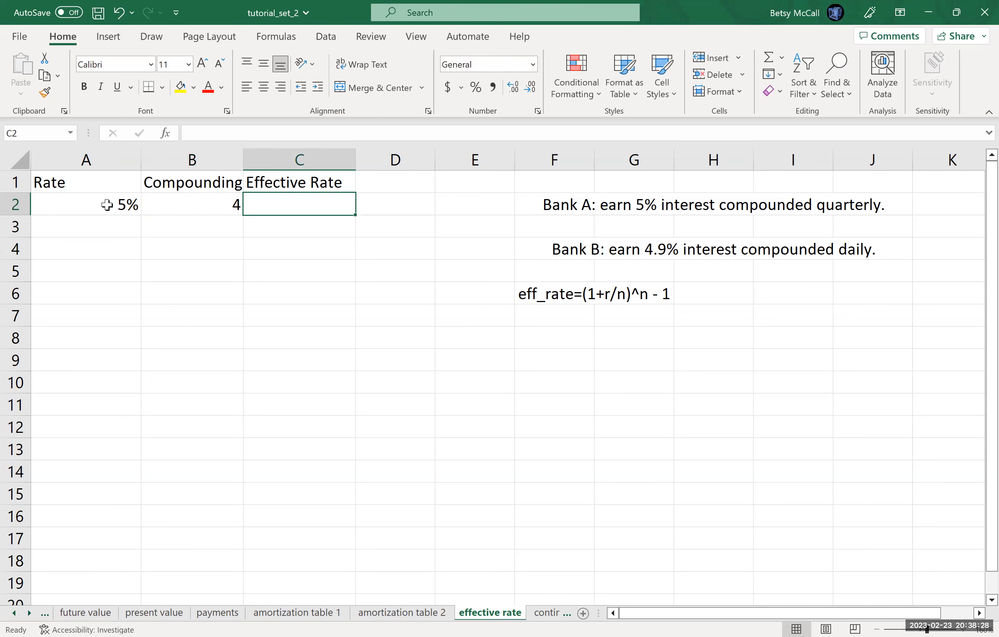
# - Enter Bank B's nominal rate 4.9% and compounding periods 365 in row 3
pyautogui.press('Left')
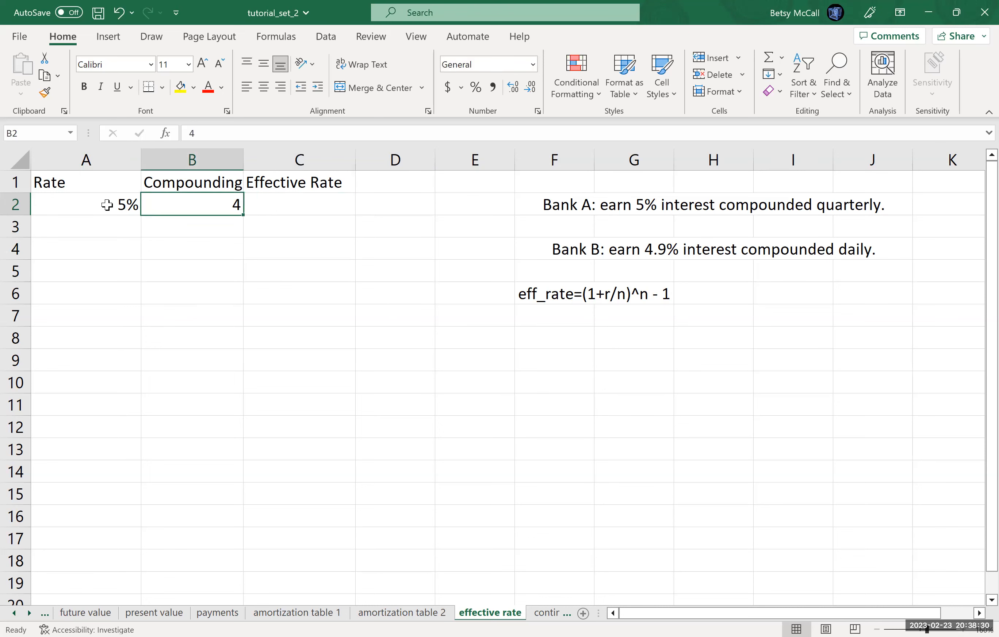
pyautogui.press('Left')
pyautogui.press('Down')
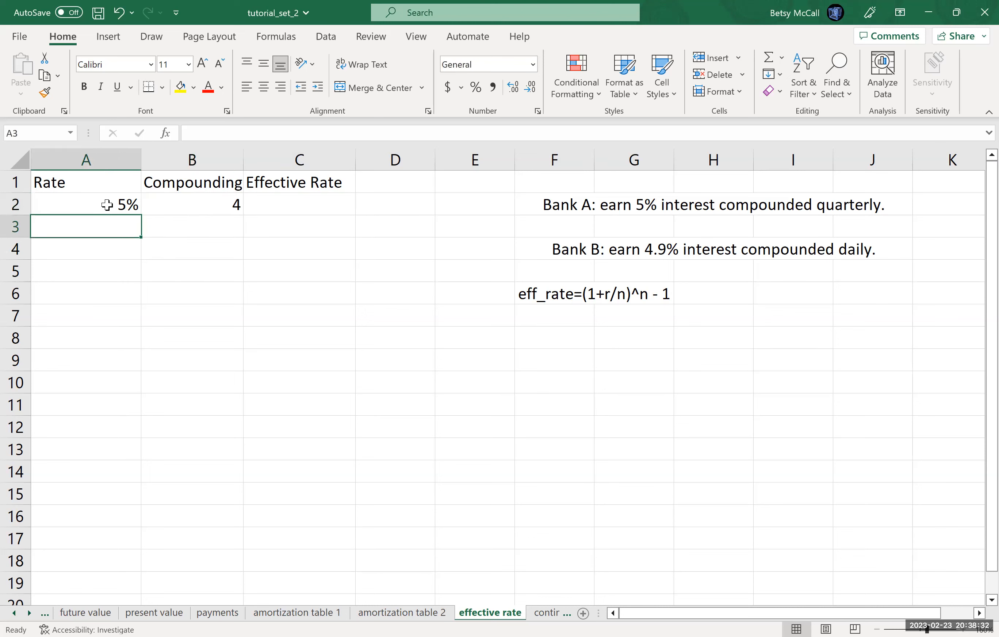
pyautogui.write('4.9%')
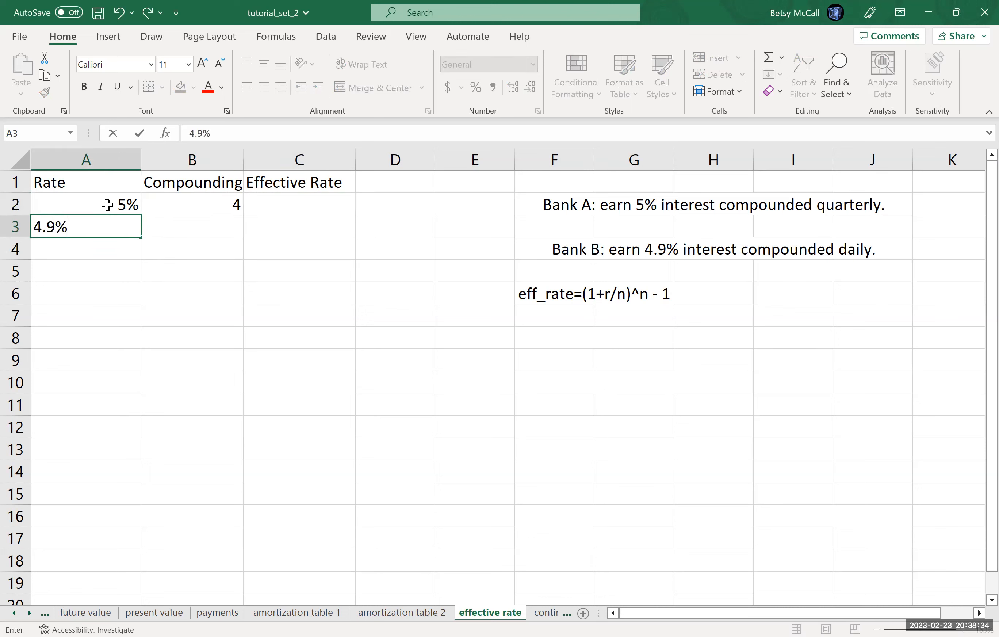
pyautogui.press('Tab')
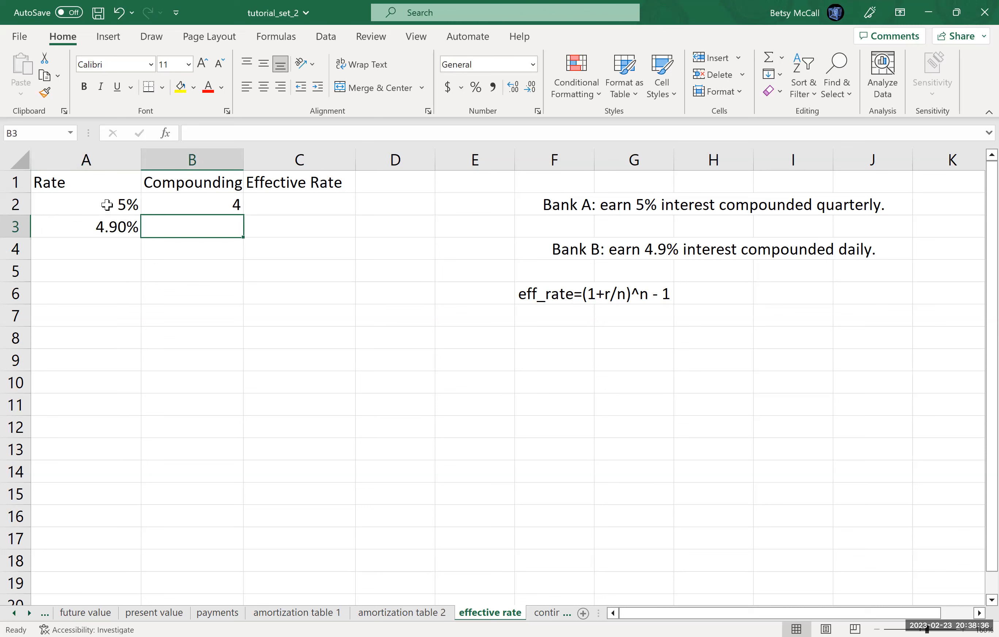
pyautogui.write('365')
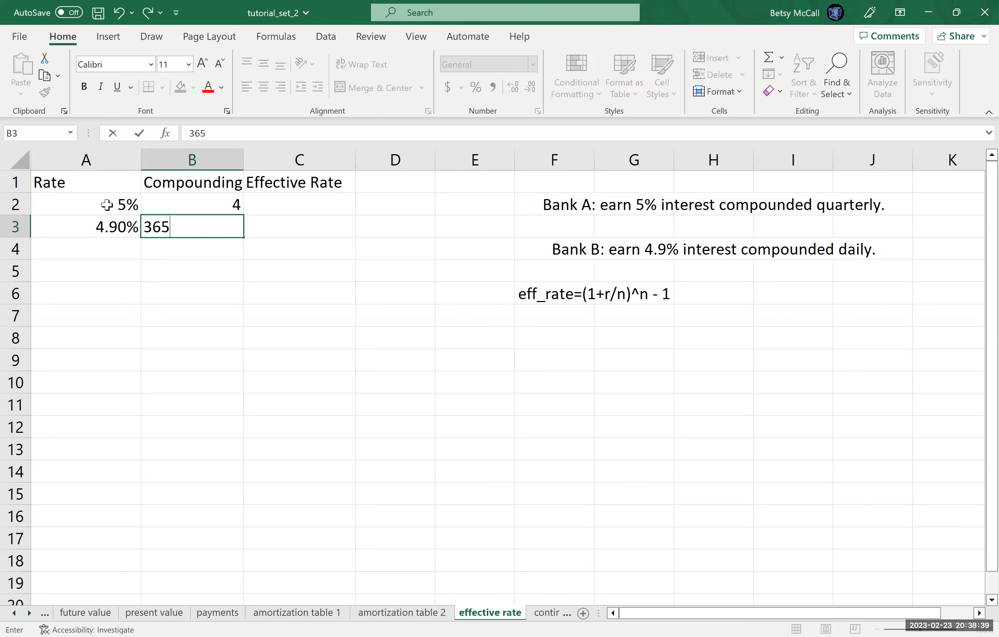
pyautogui.press('Tab')
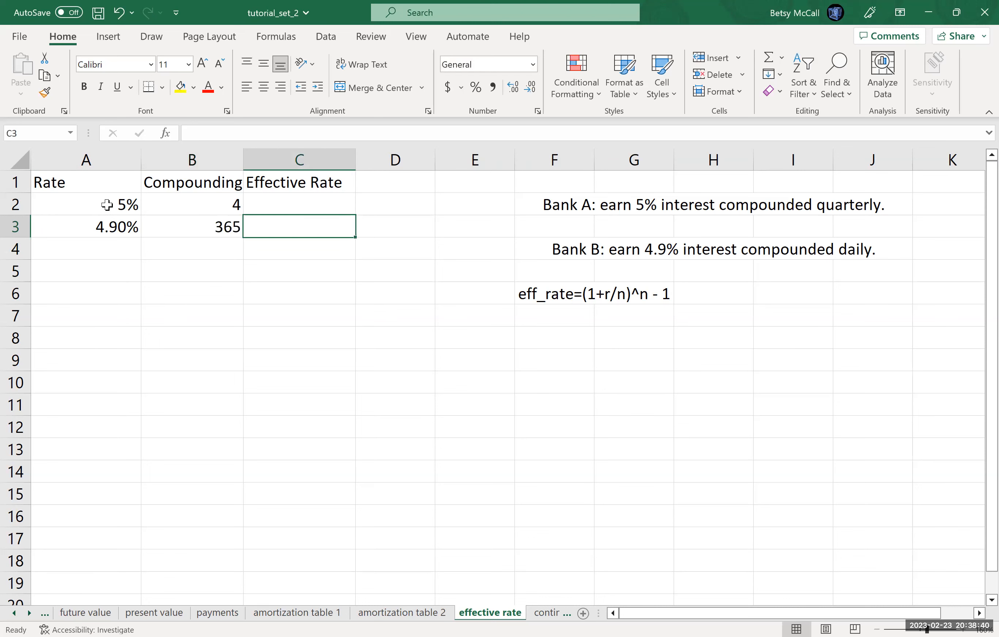
# - For cell C2, search the function library for 'effective rate' and choose EFFECT
pyautogui.click(295, 203)
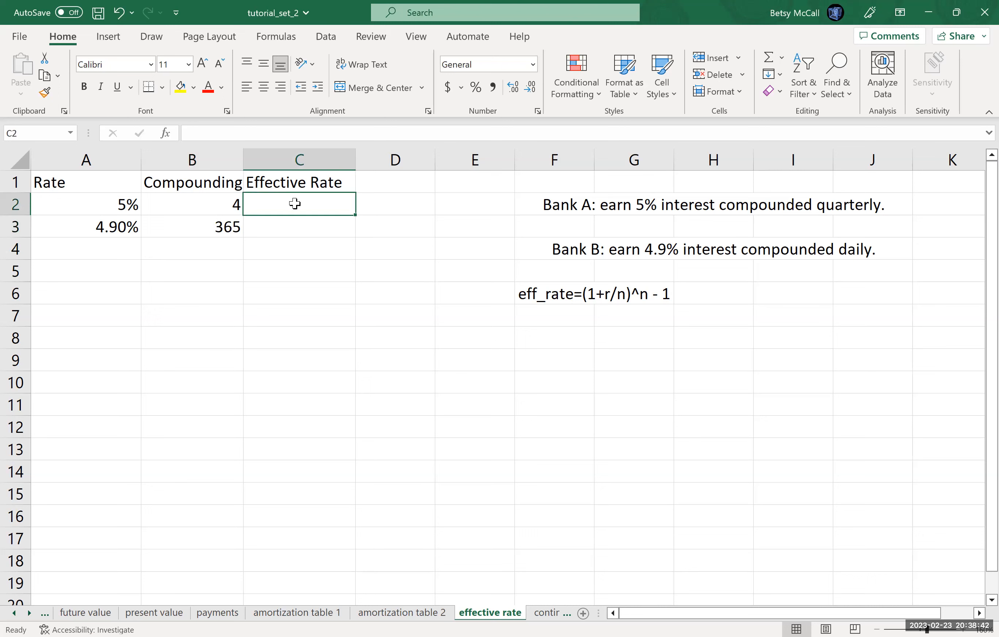
pyautogui.click(170, 140)
pyautogui.write('effect')
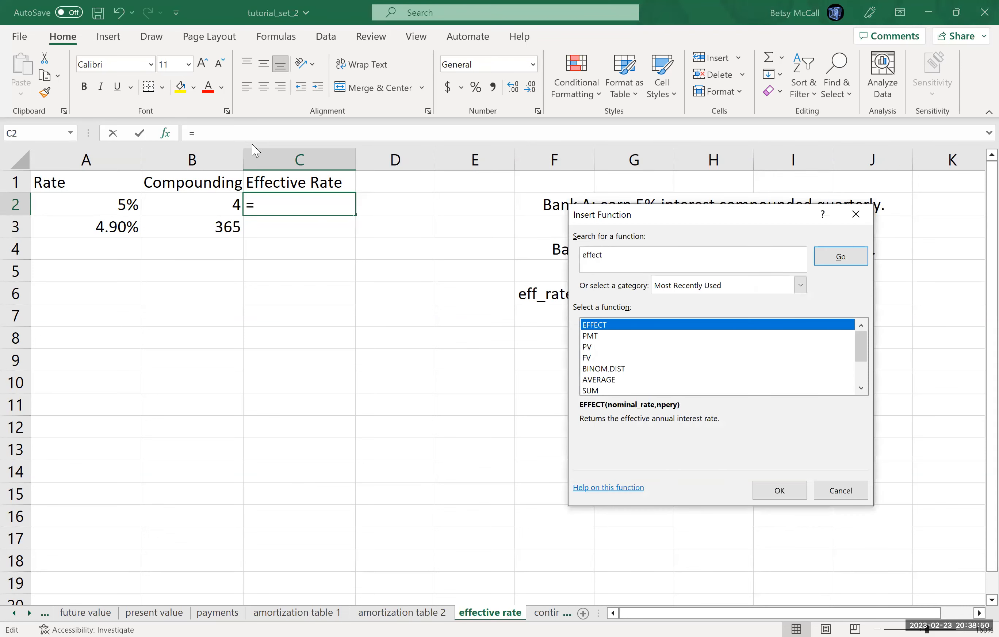
pyautogui.write('ive rate')
pyautogui.press('Return')
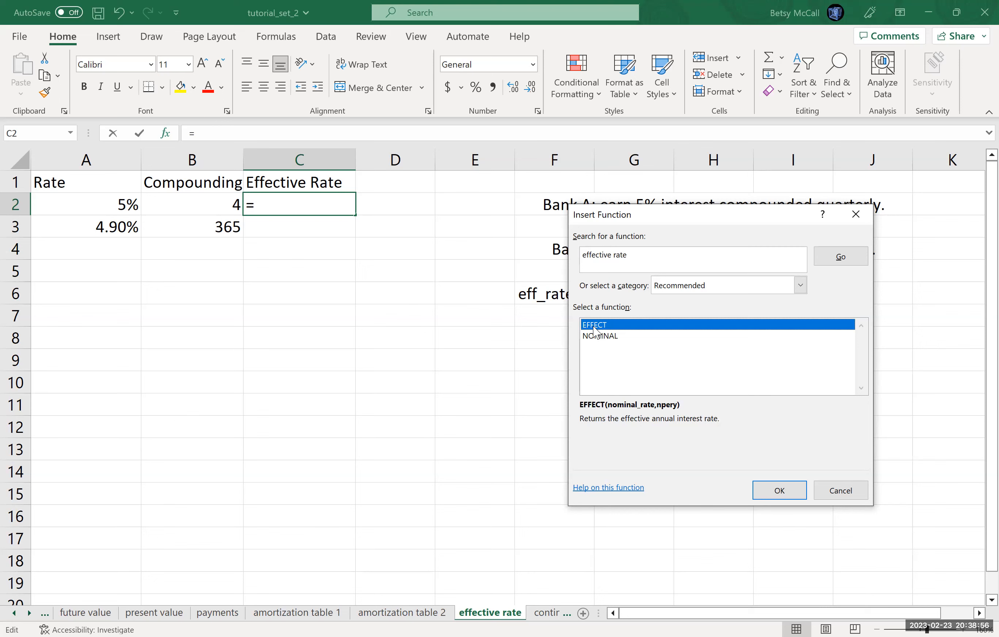
pyautogui.press('Return')
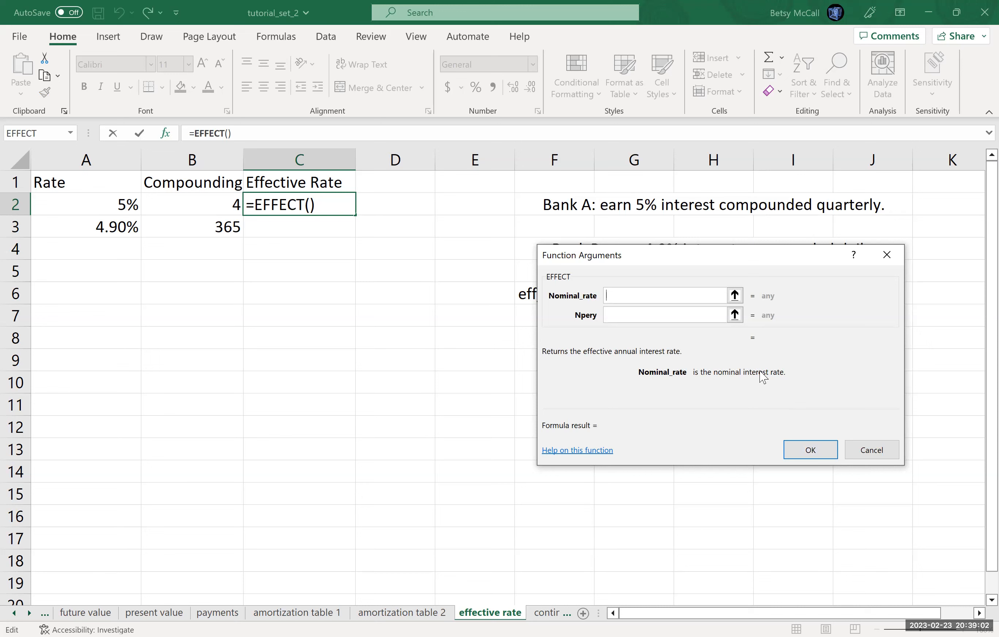
# - Set EFFECT's nominal rate to A2 and compounding periods to B2, and finish the formula
pyautogui.click(106, 205)
pyautogui.click(630, 316)
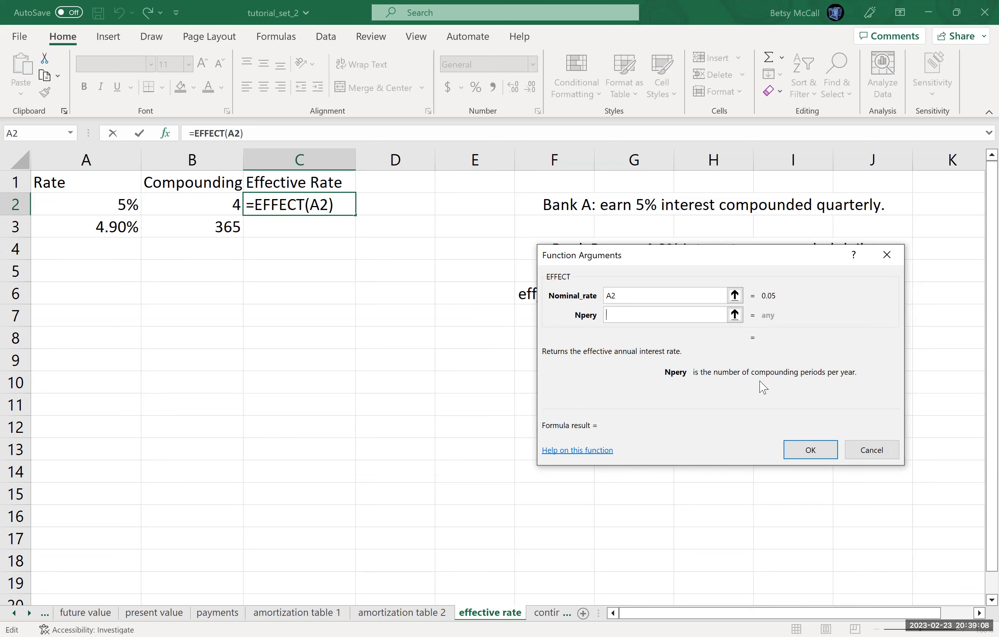
pyautogui.click(204, 206)
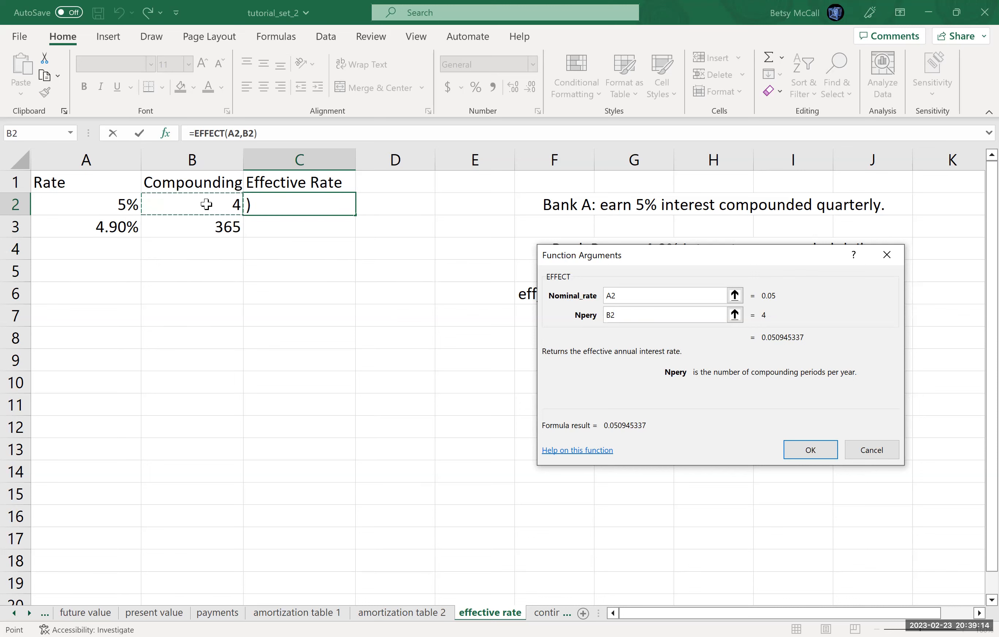
pyautogui.click(804, 442)
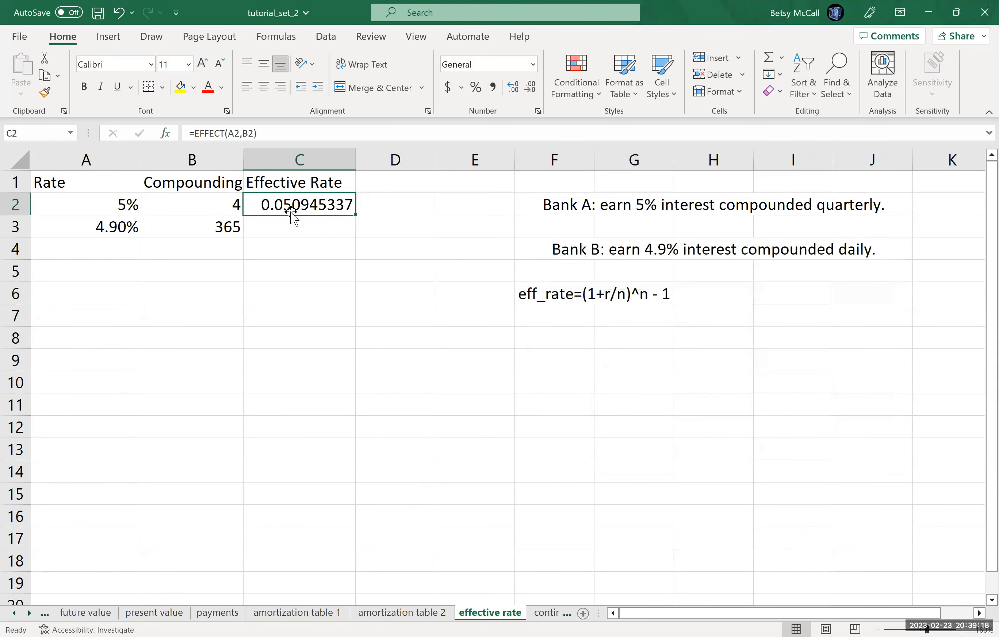
# - Format the effective rate in C2 as a percentage with three decimal places
pyautogui.click(474, 88)
pyautogui.click(513, 87)
pyautogui.click(512, 87)
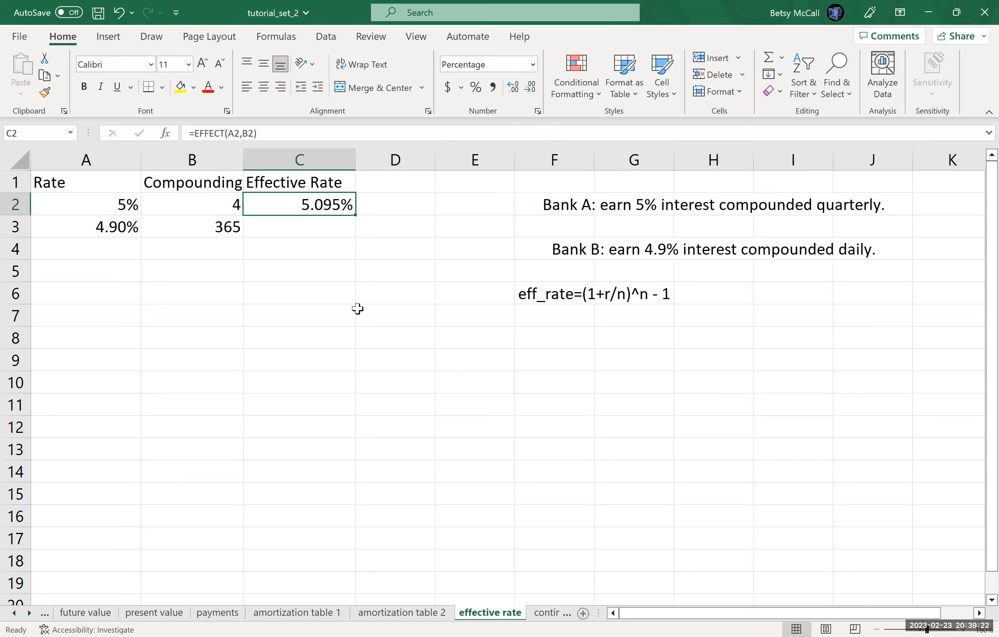
# - Fill the EFFECT formula from C2 down into C3
pyautogui.click(306, 233)
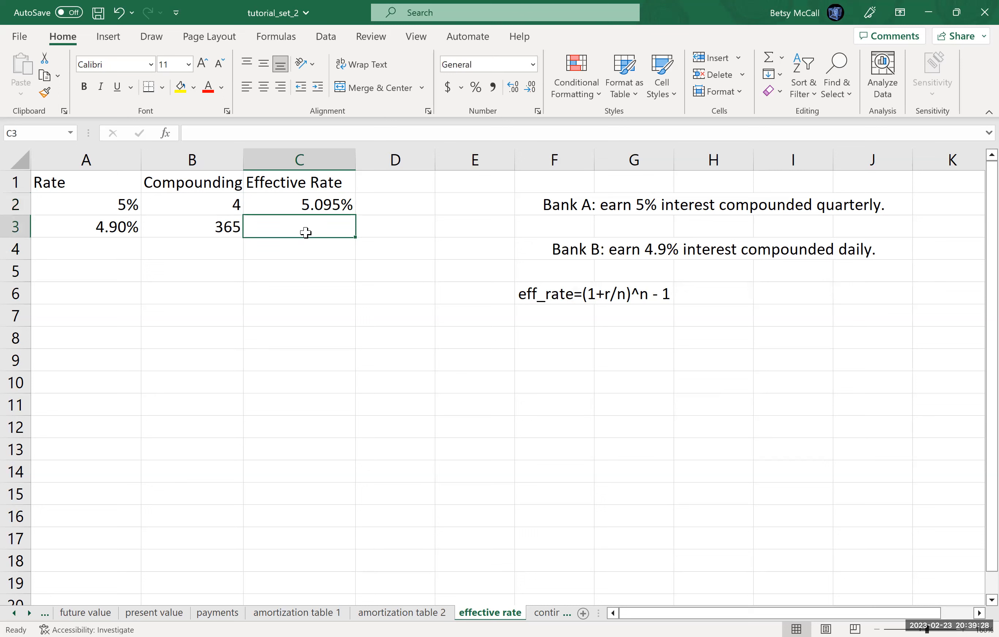
pyautogui.click(322, 210)
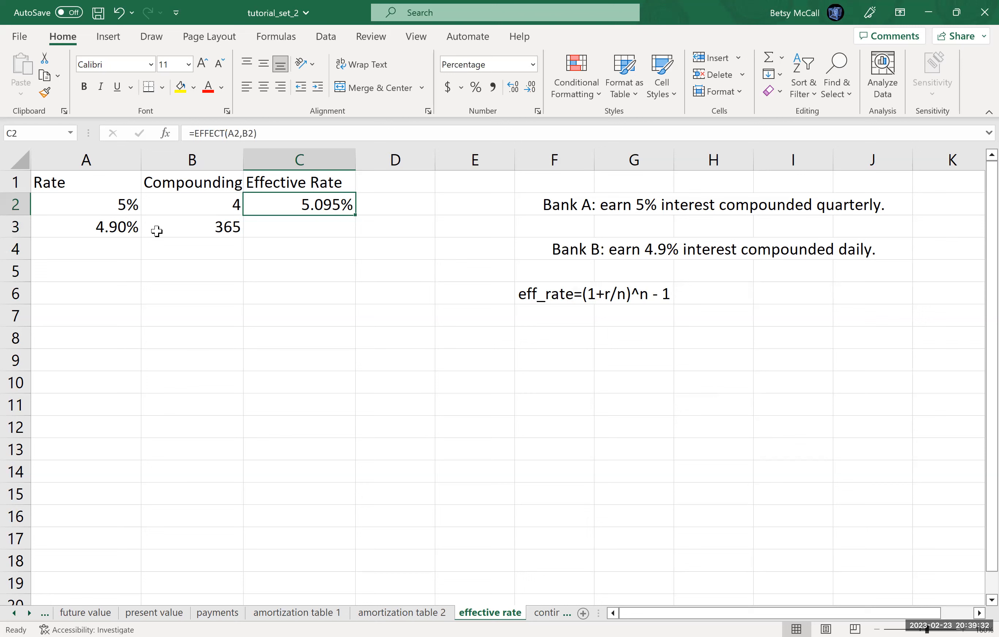
pyautogui.moveTo(355, 218); pyautogui.dragTo(356, 240)
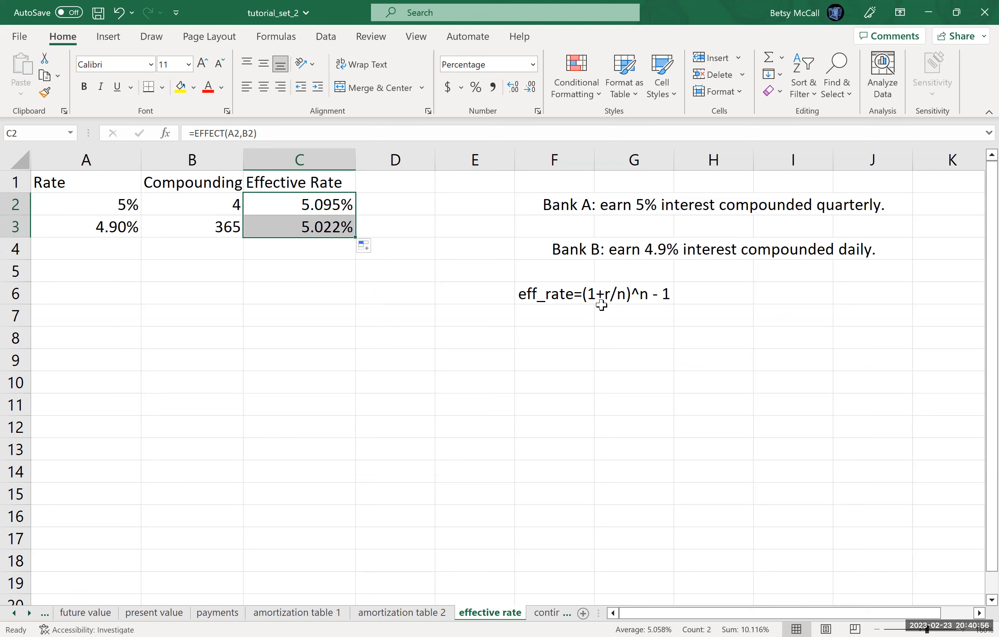
# - Enter a test rate of 5% and compounding periods 4 in row 5
pyautogui.click(117, 276)
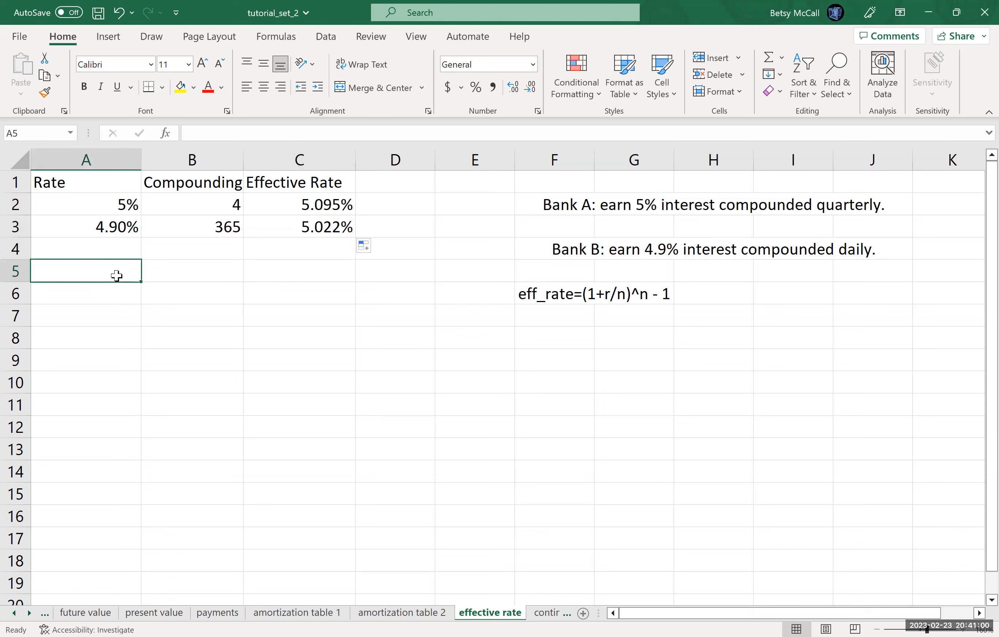
pyautogui.write('5%')
pyautogui.press('Tab')
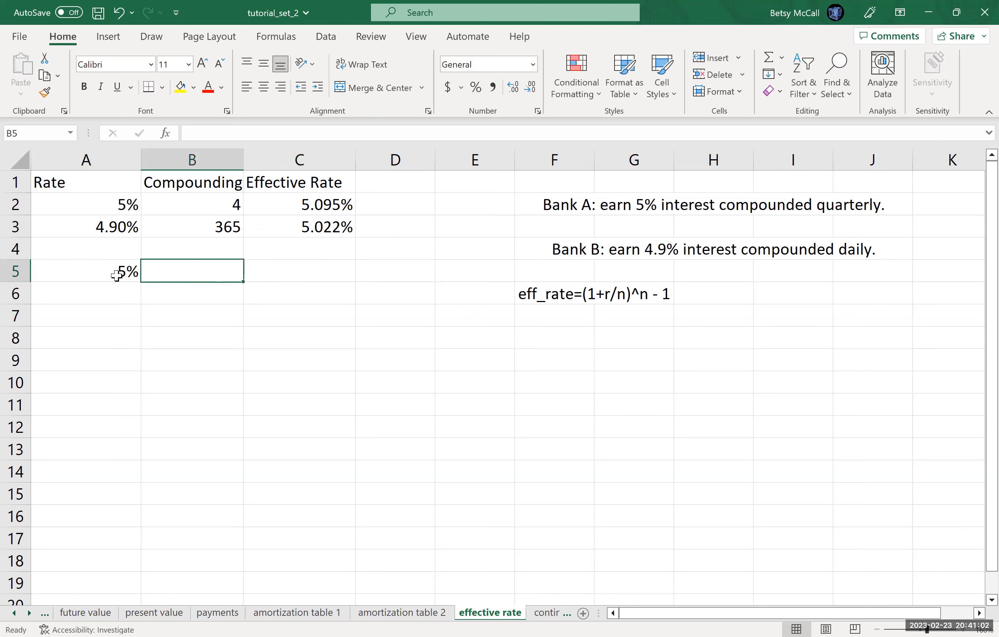
pyautogui.write('4')
pyautogui.press('Tab')
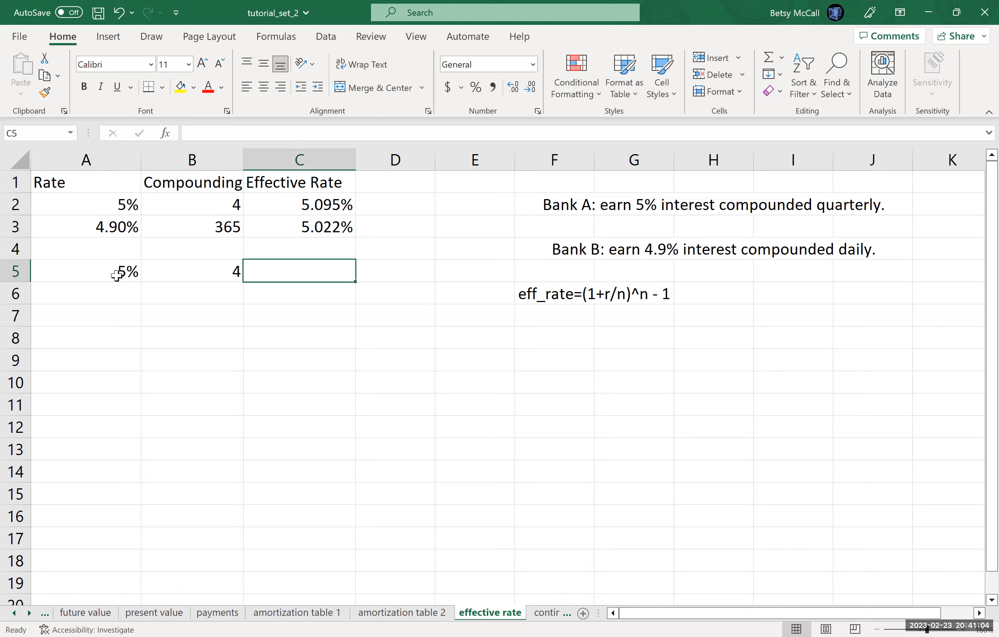
# - Write the formula =(1+A5/B5)^B5-1 in C5 to compute the effective rate manually
pyautogui.write('=')
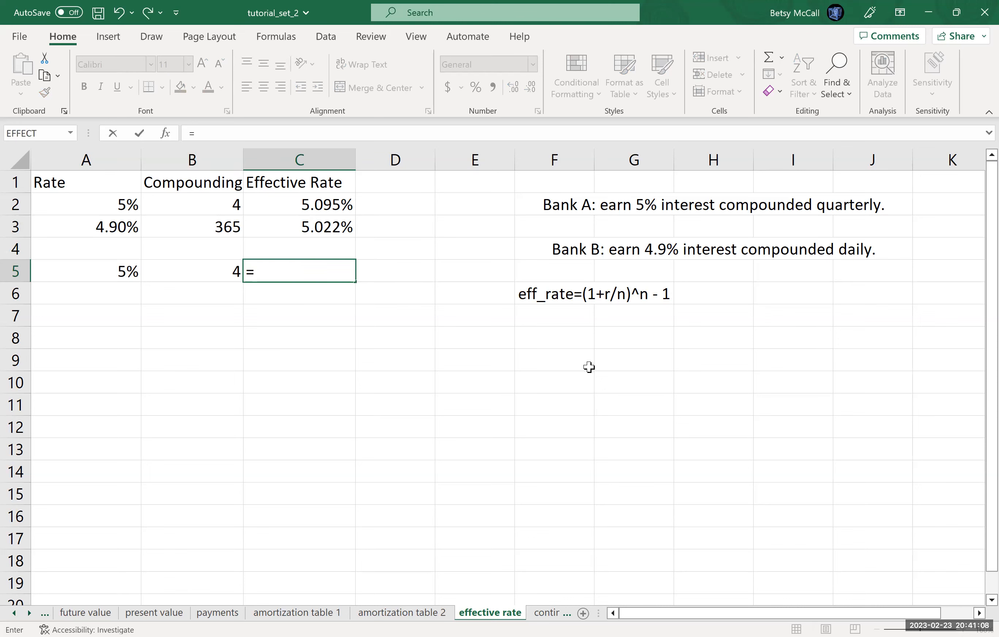
pyautogui.write('(1+')
pyautogui.click(121, 272)
pyautogui.write('/')
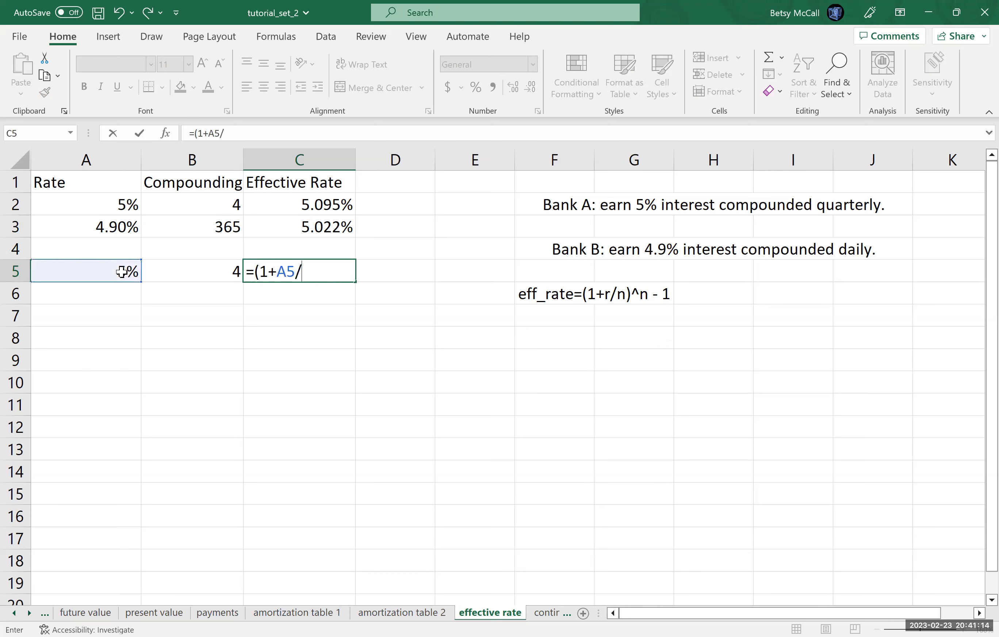
pyautogui.click(177, 279)
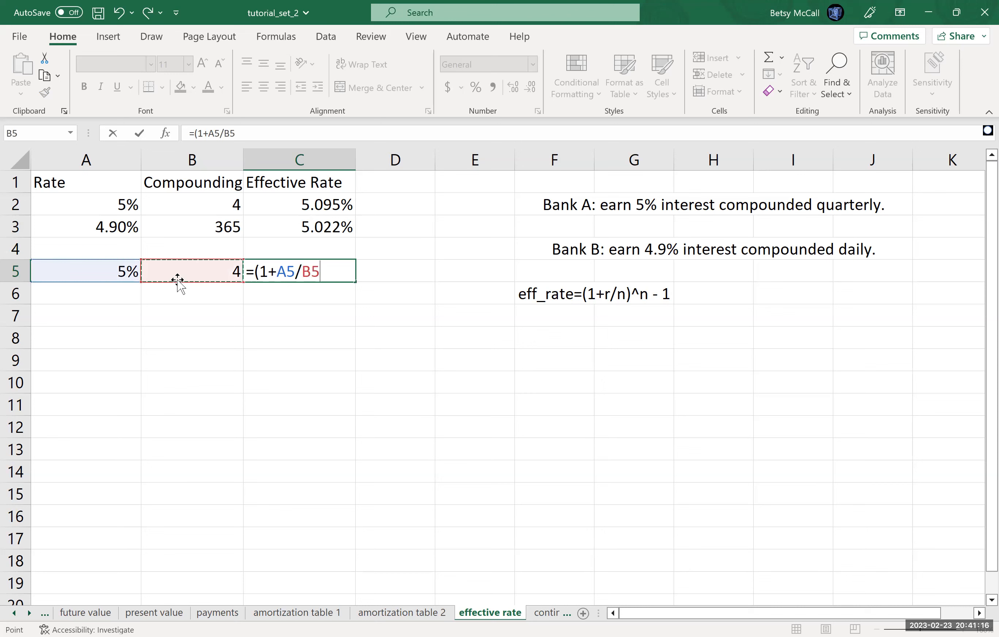
pyautogui.write(')')
pyautogui.click(180, 272)
pyautogui.write('-1')
pyautogui.press('Return')
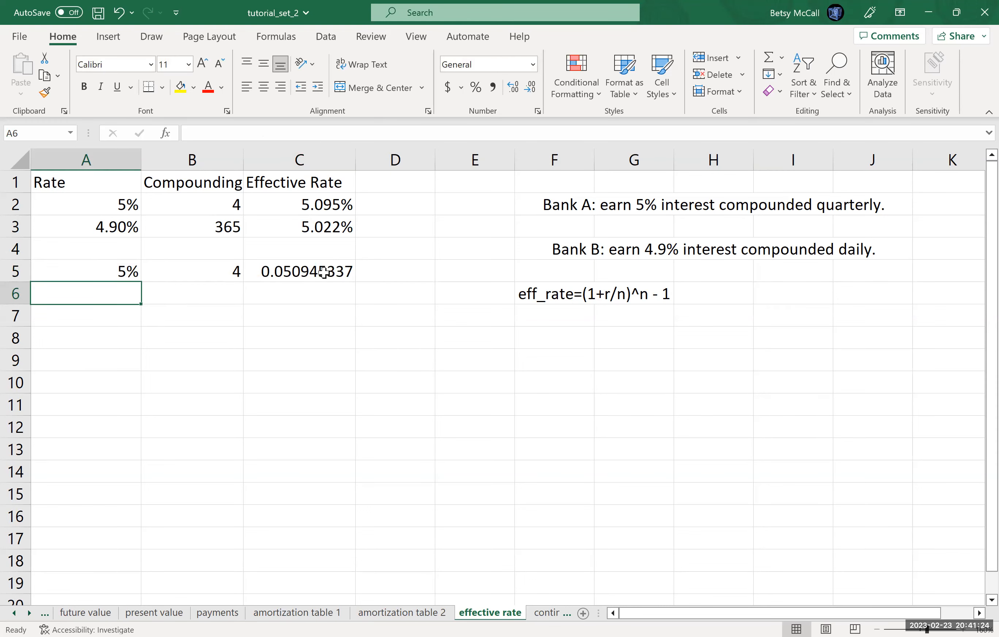
# - Format C5 as a percentage with three decimal places
pyautogui.click(339, 267)
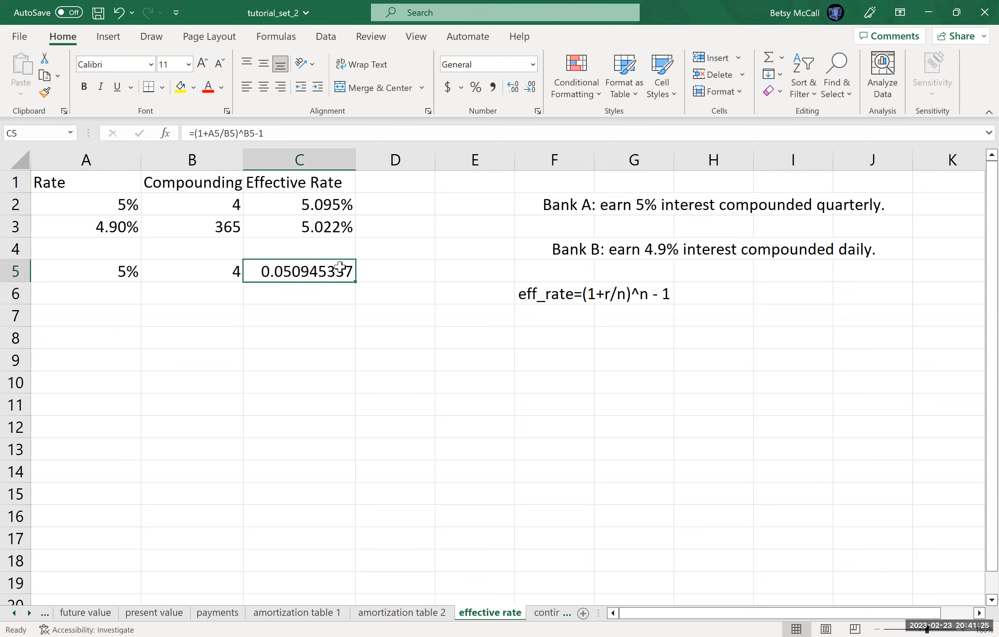
pyautogui.click(476, 87)
pyautogui.click(512, 87)
pyautogui.click(513, 87)
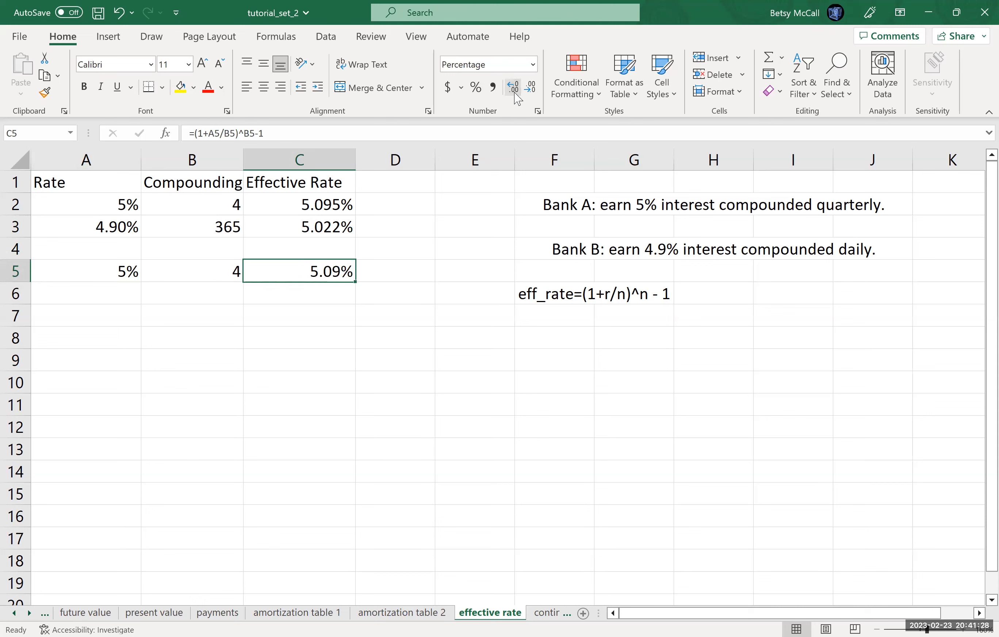
pyautogui.click(512, 87)
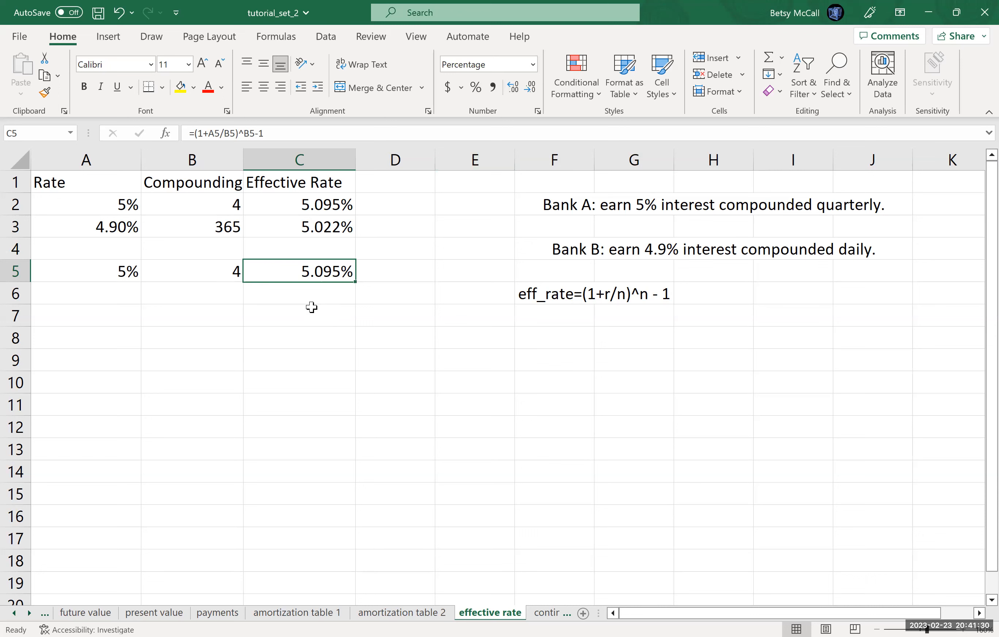